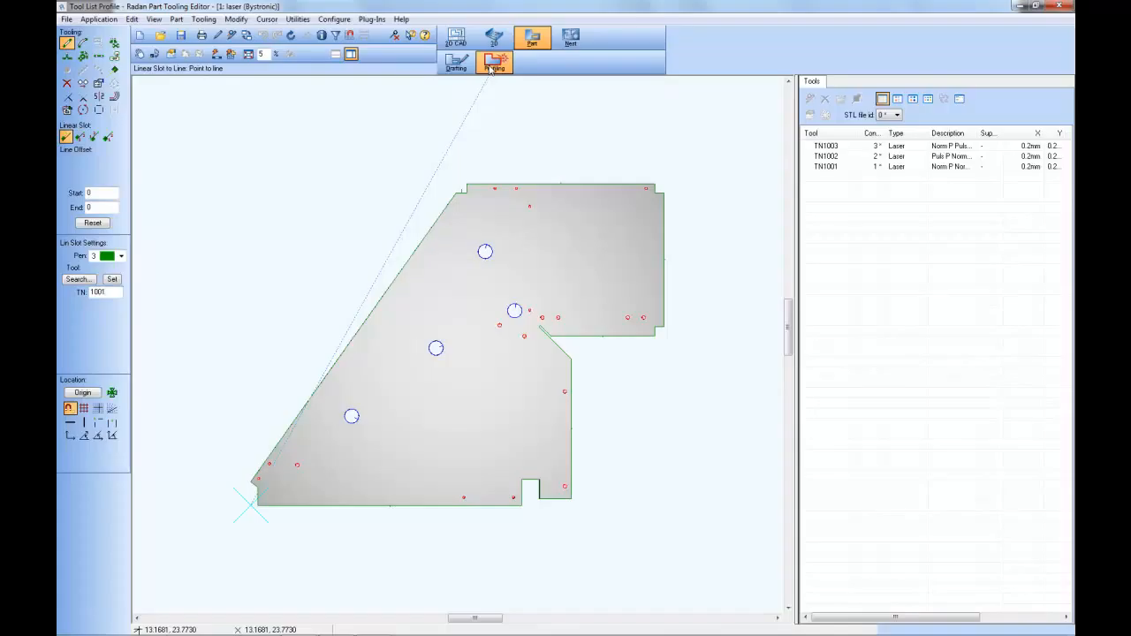
Zoom in on the part and redraw the features of laser tools TN1003, TN1002 and TN1001 one after another
drag(486, 284, 583, 368)
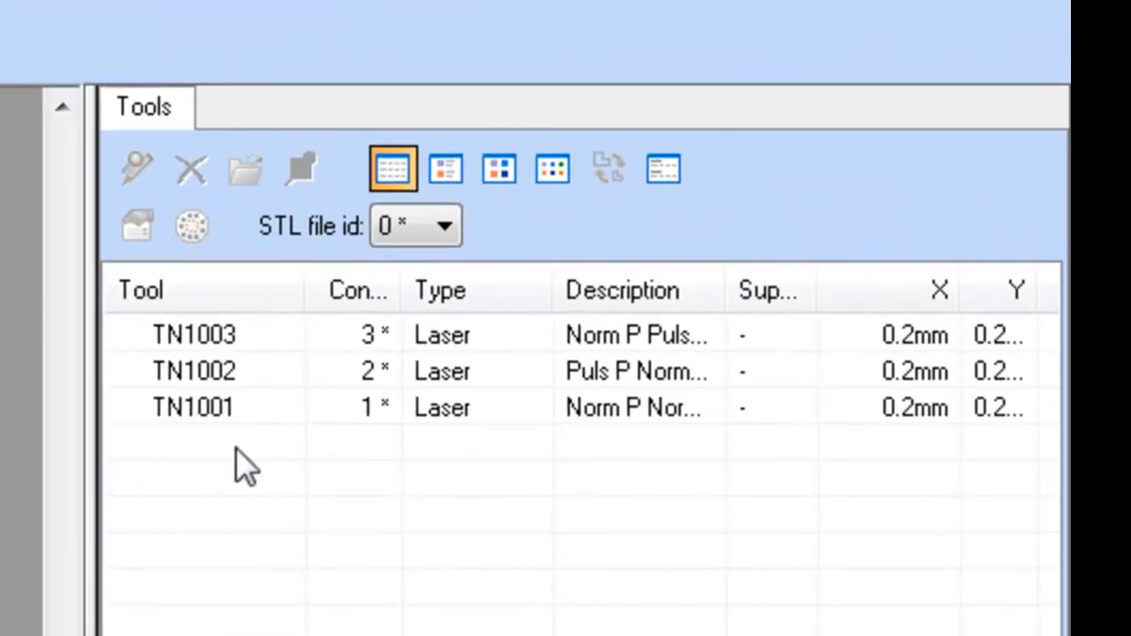
click(233, 335)
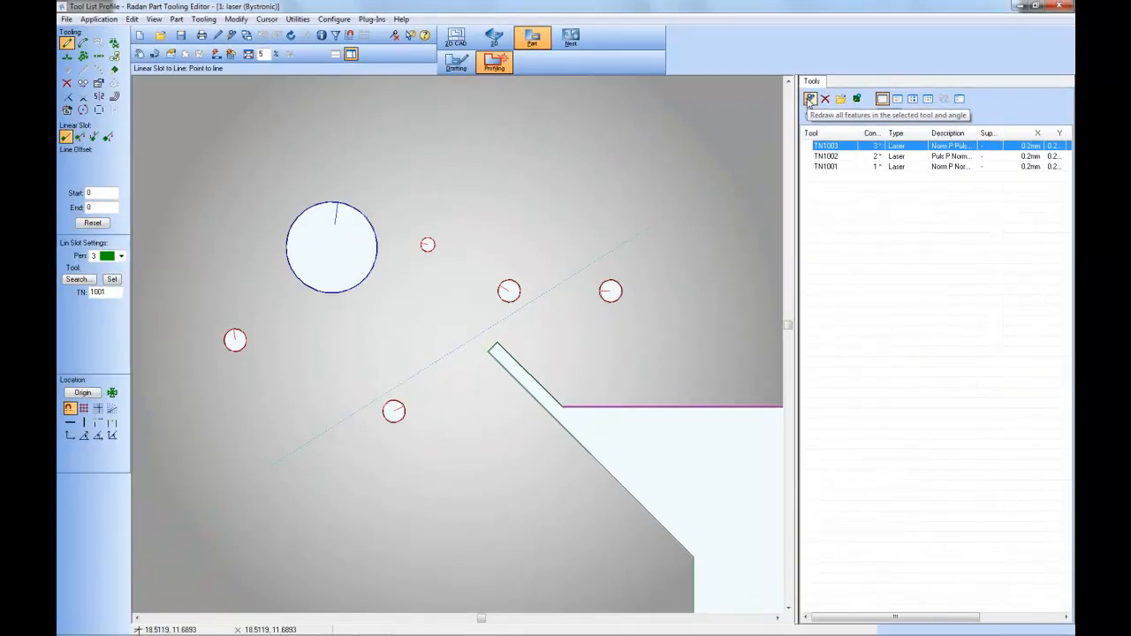
click(809, 100)
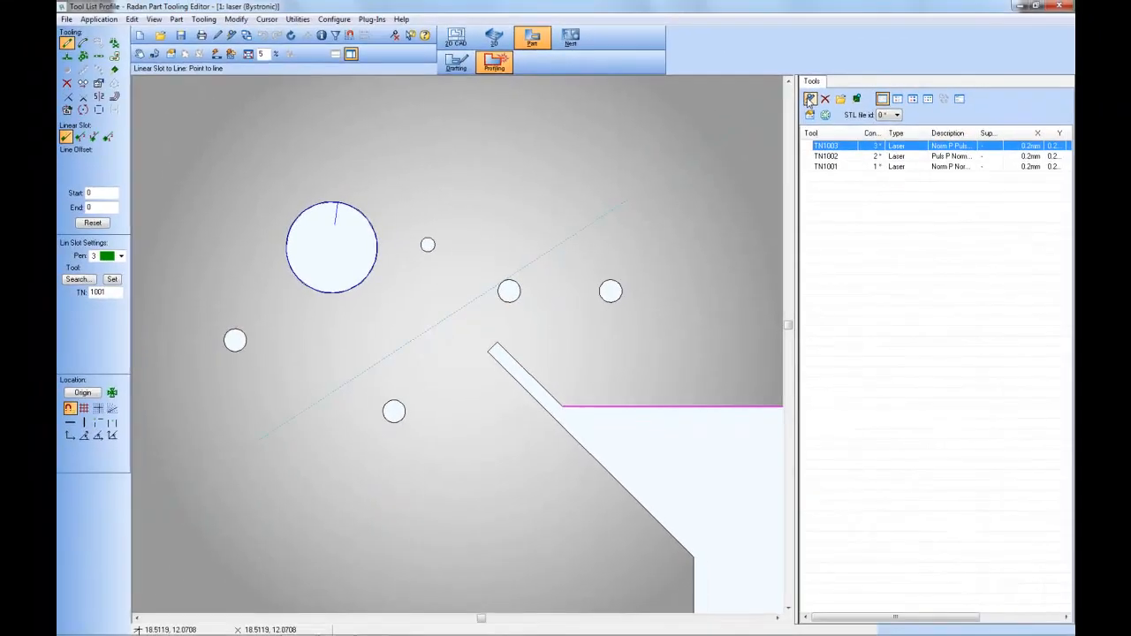
double_click(821, 149)
click(822, 156)
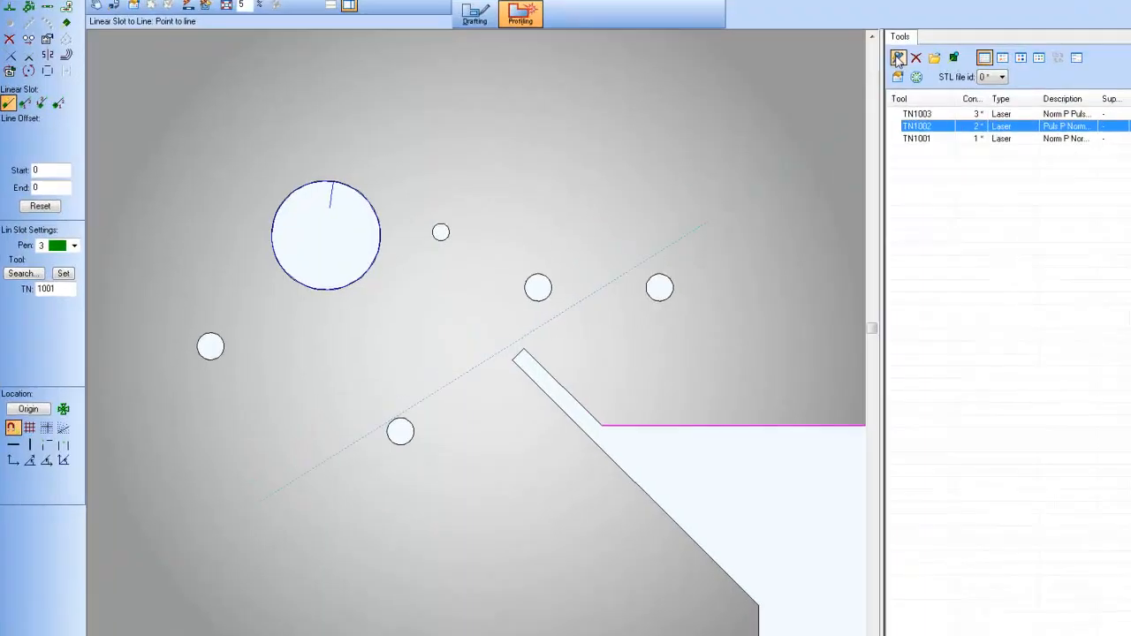
click(810, 102)
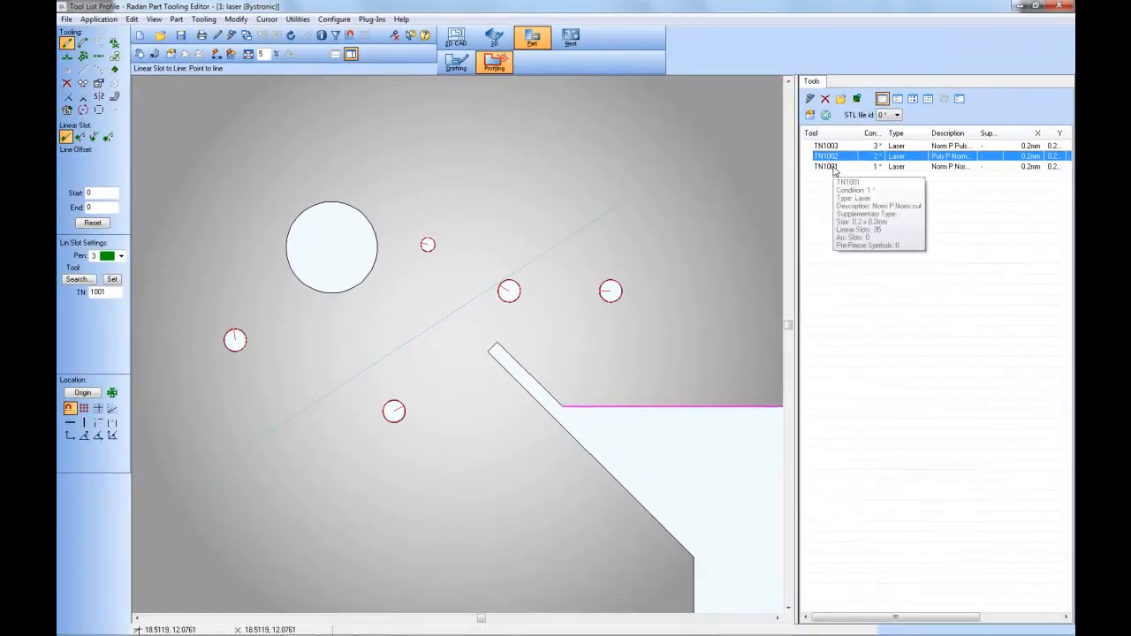
click(830, 167)
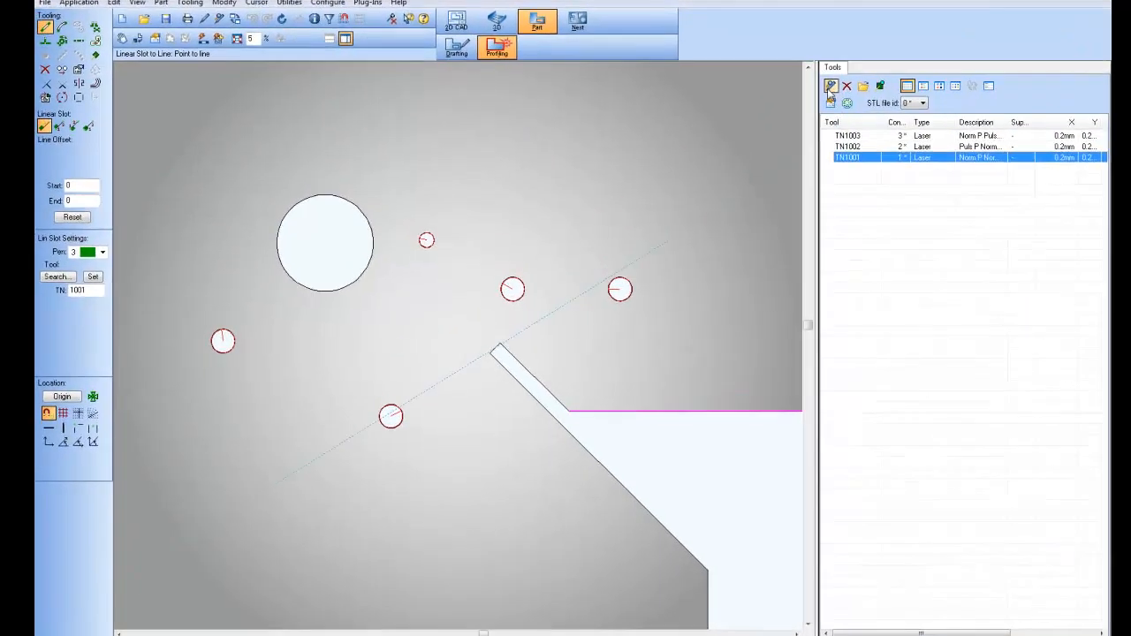
click(814, 99)
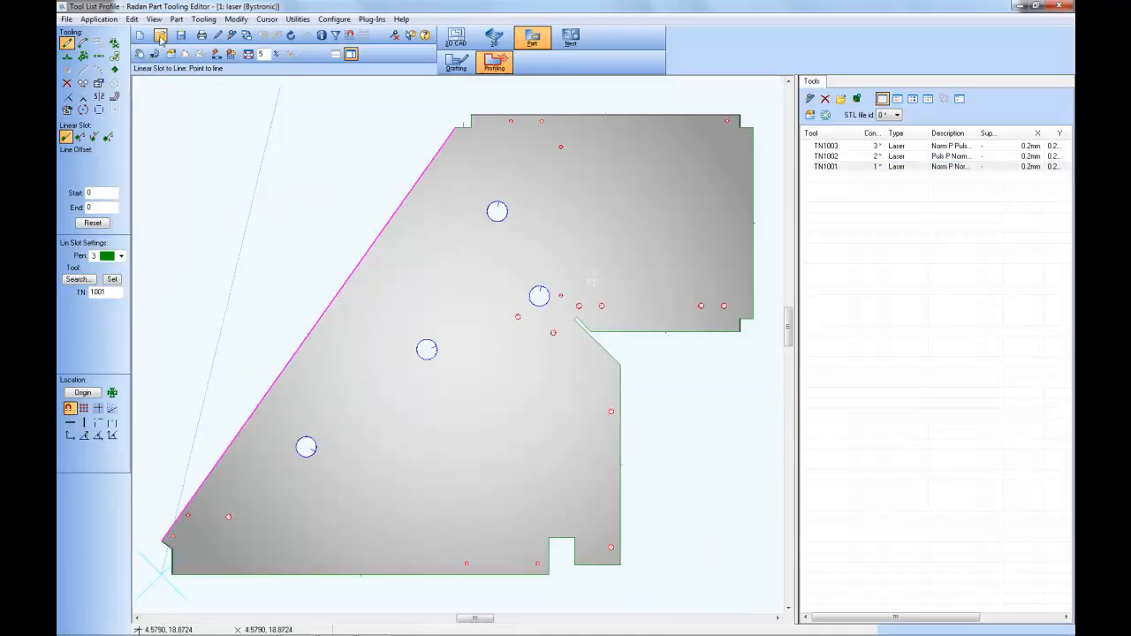
Open the part 196747b - dev1 without saving the changes to Tool List Profile
click(160, 35)
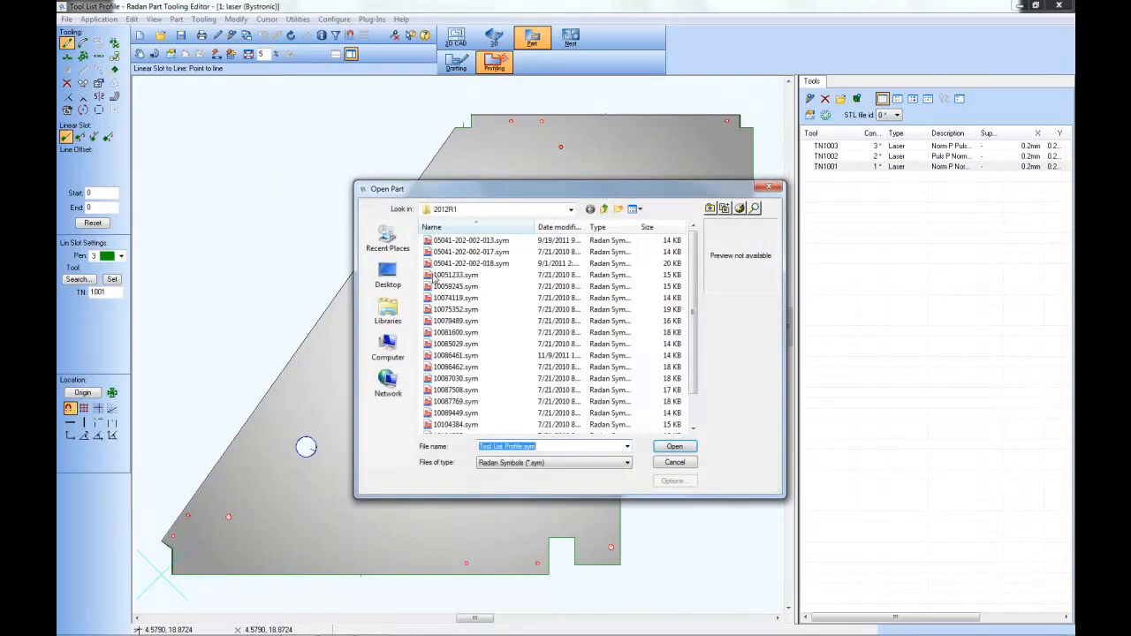
click(674, 446)
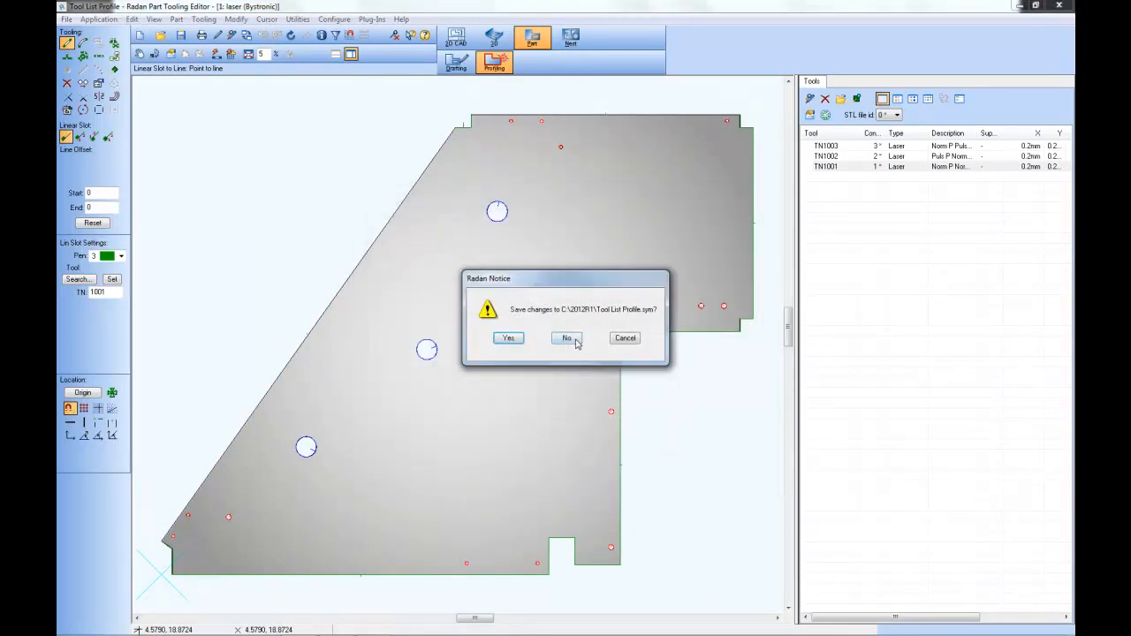
click(566, 338)
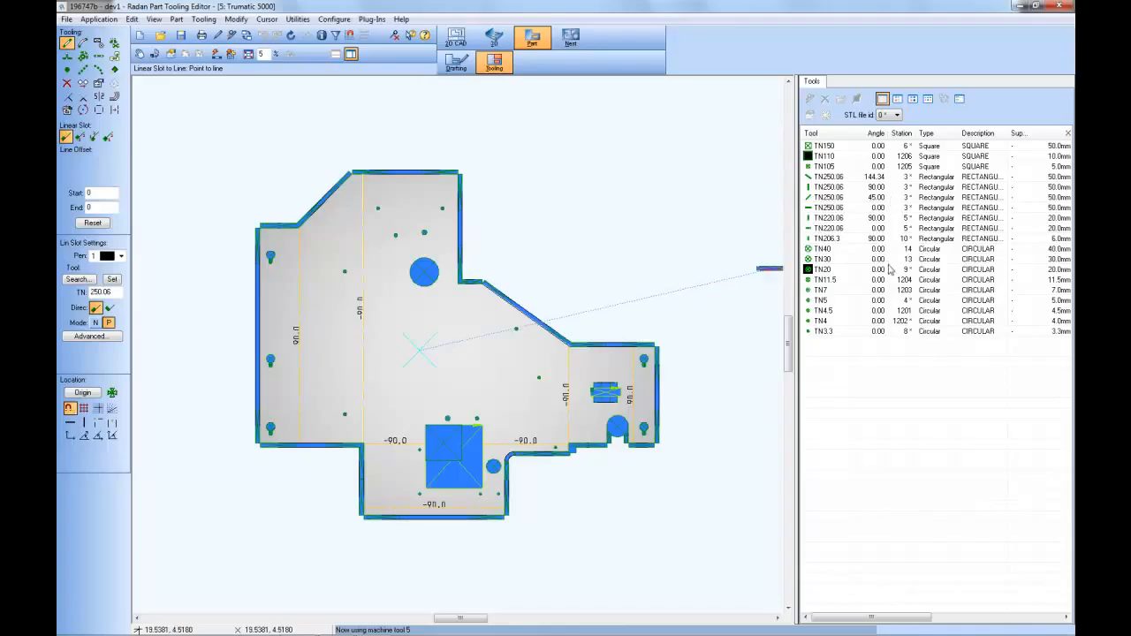
Widen the tool list to examine the linear and arc slot columns, and narrow it again
drag(796, 228, 658, 238)
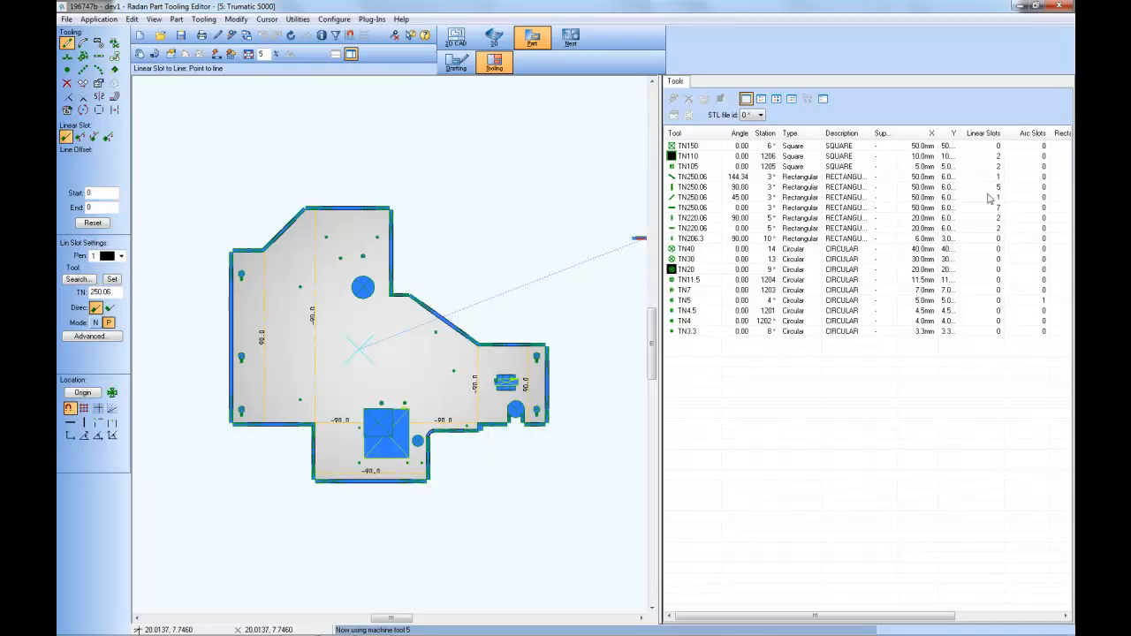
drag(659, 168, 820, 190)
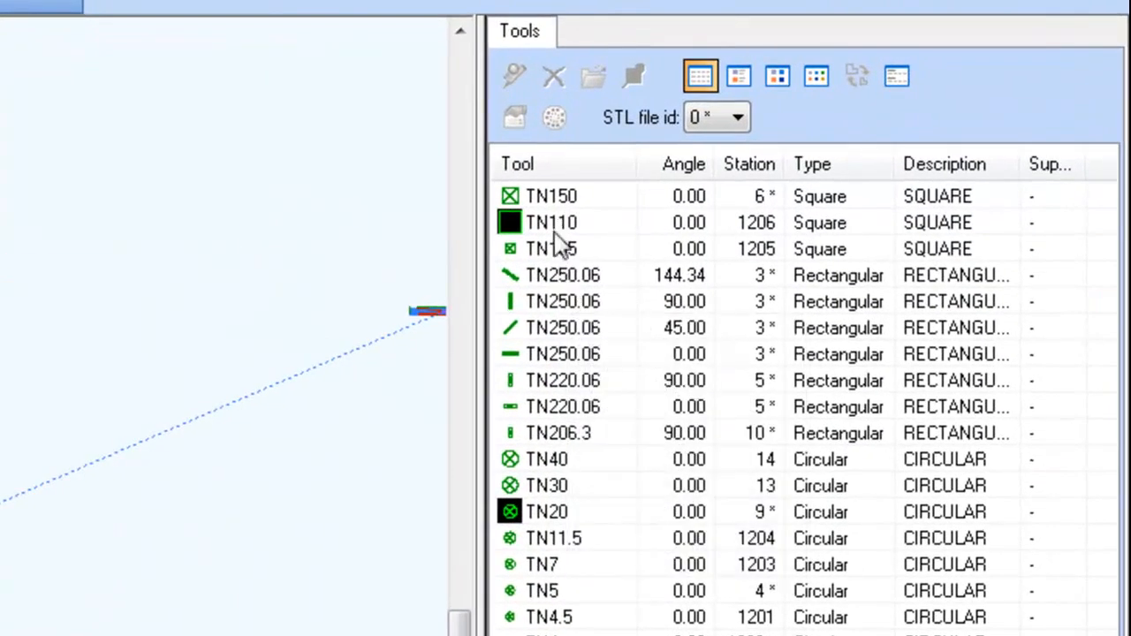
Redraw the features punched by square tool TN105, and those punched by rectangular tool TN250.06 at angle 0
click(551, 255)
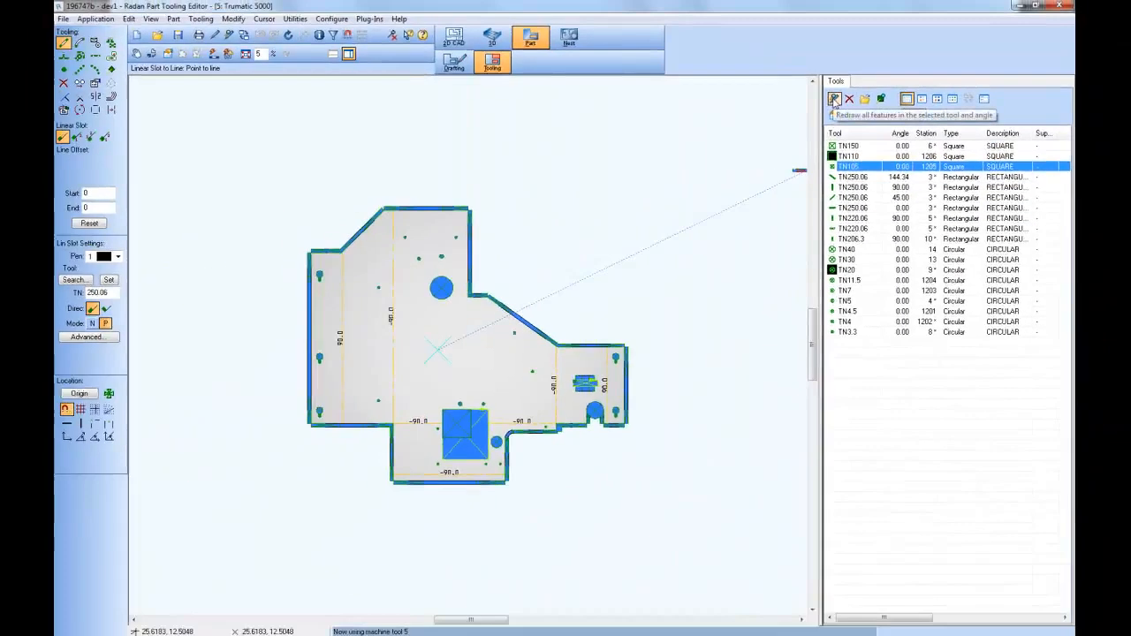
click(834, 100)
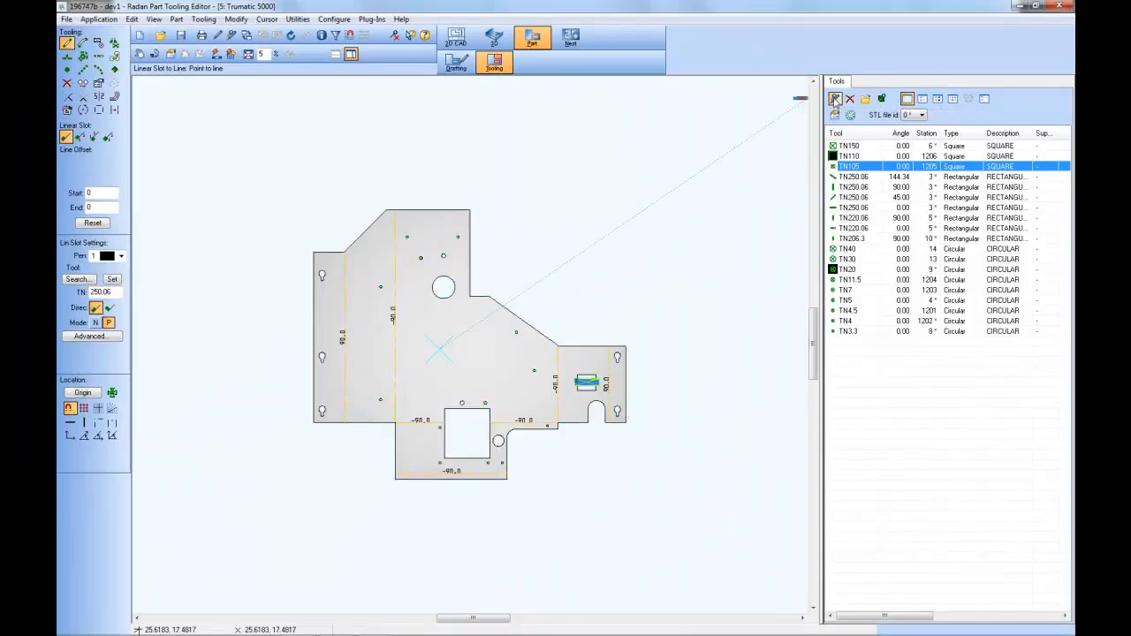
drag(272, 189, 668, 506)
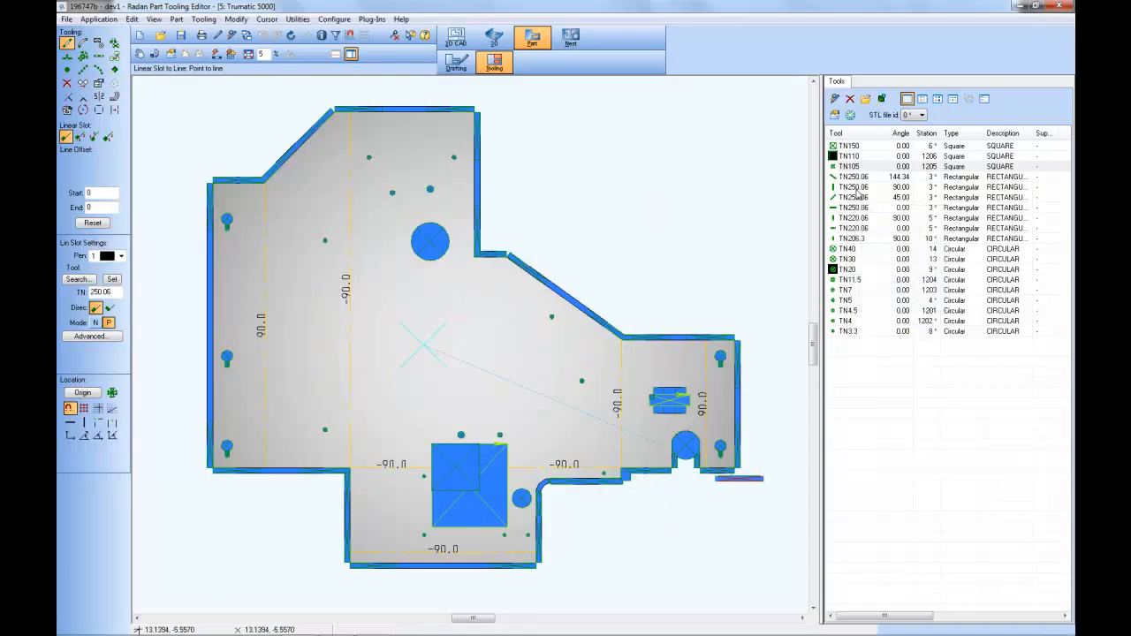
click(851, 209)
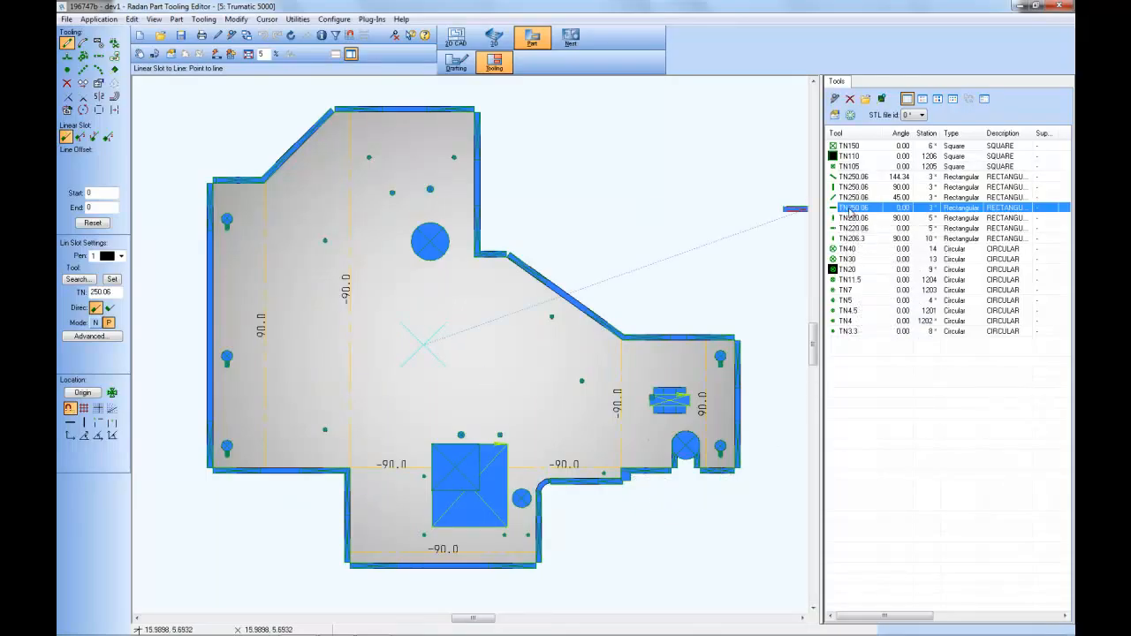
click(834, 99)
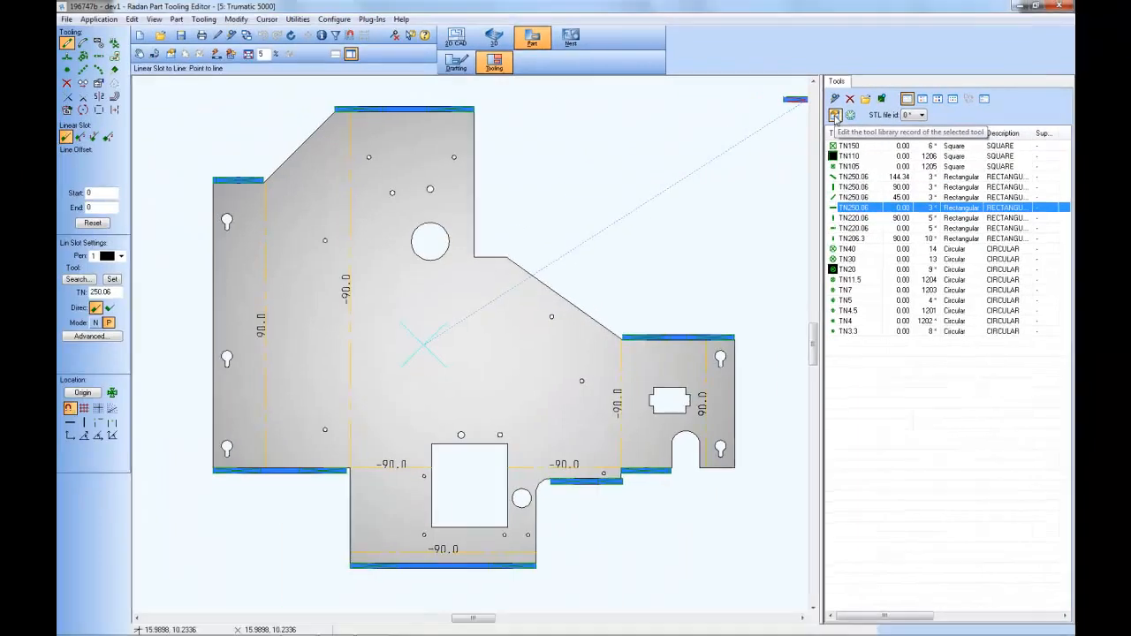
Inspect the tool library record of TN250.06 and close the Tool Library Editor without changes
click(833, 116)
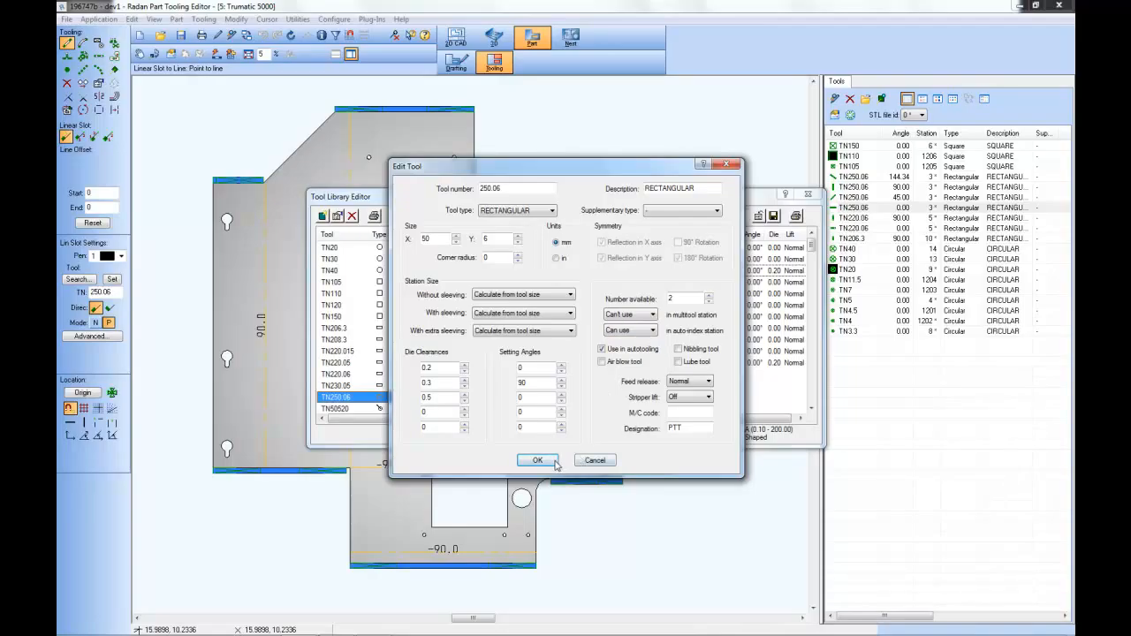
click(592, 459)
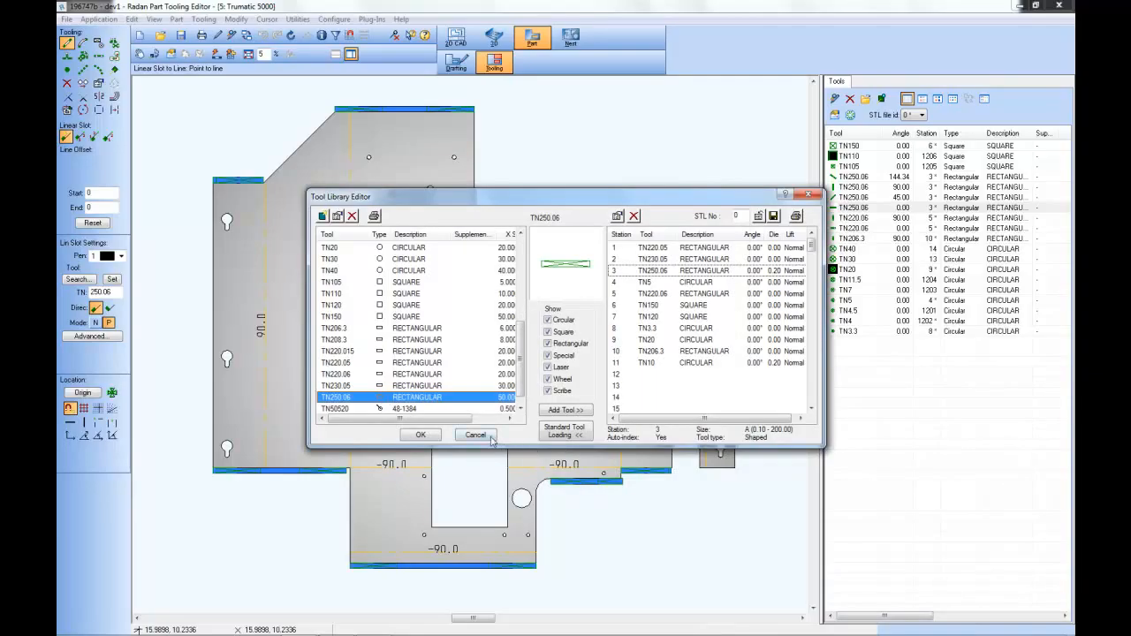
click(490, 437)
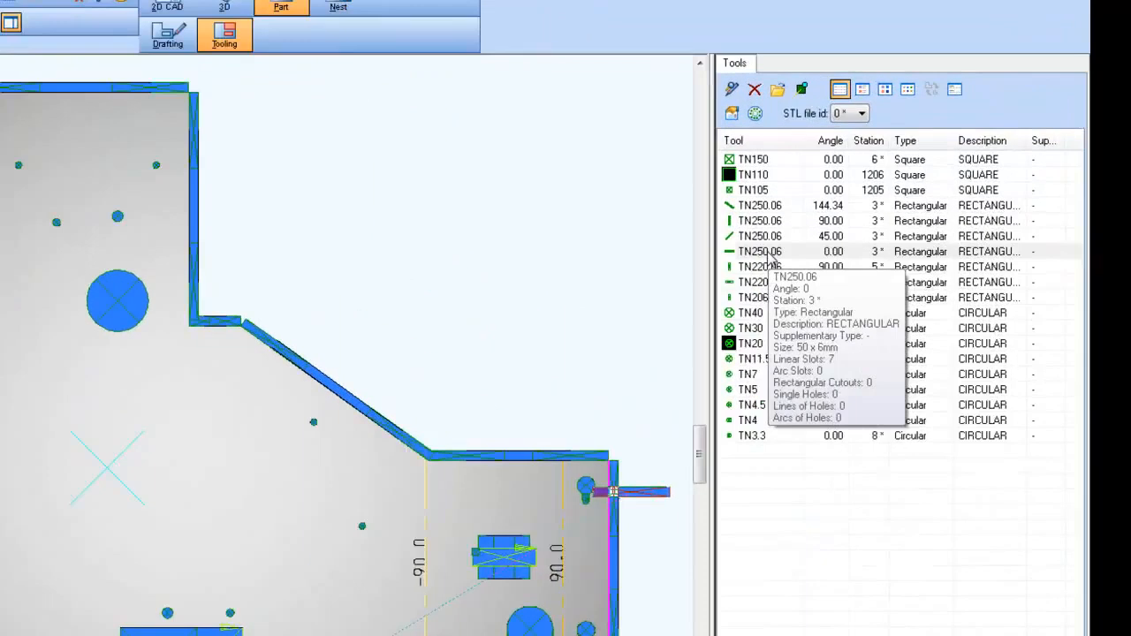
Recall the TN250.06 tool symbol at angle 0 to the cursor
click(858, 206)
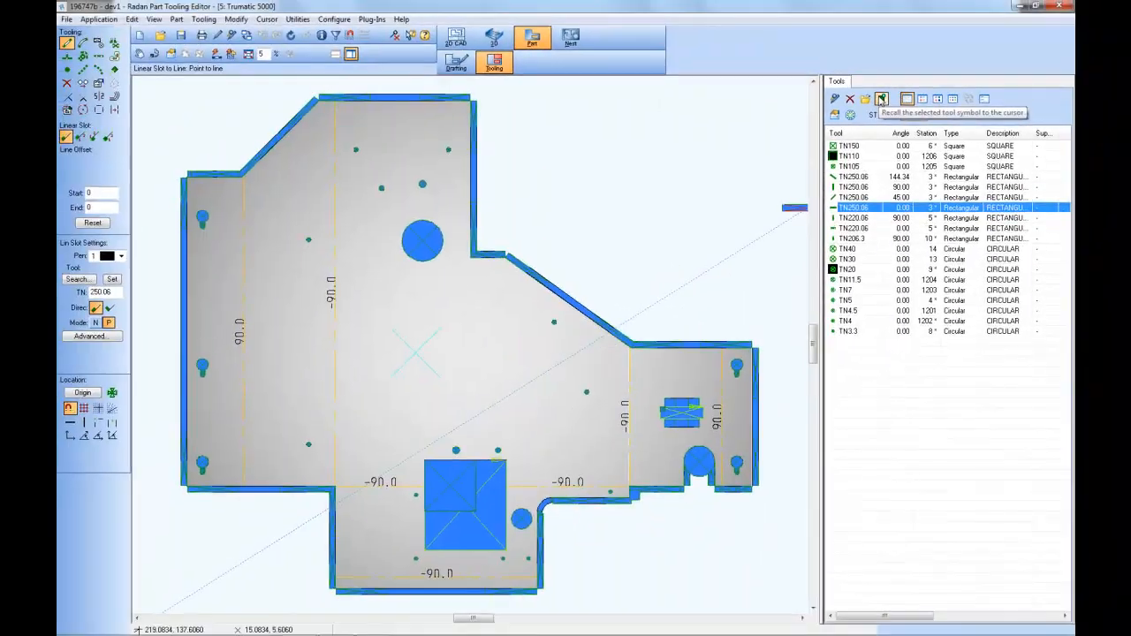
click(880, 99)
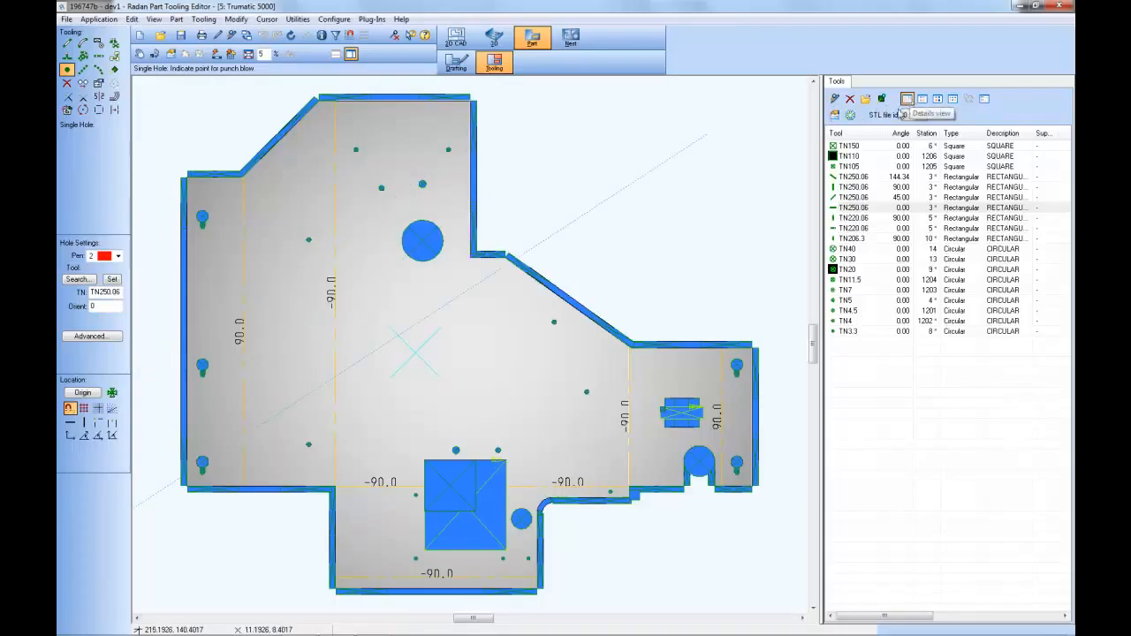
Widen the tool list, sort it by X size in both directions and by type, and group the tools by type
drag(822, 156, 708, 171)
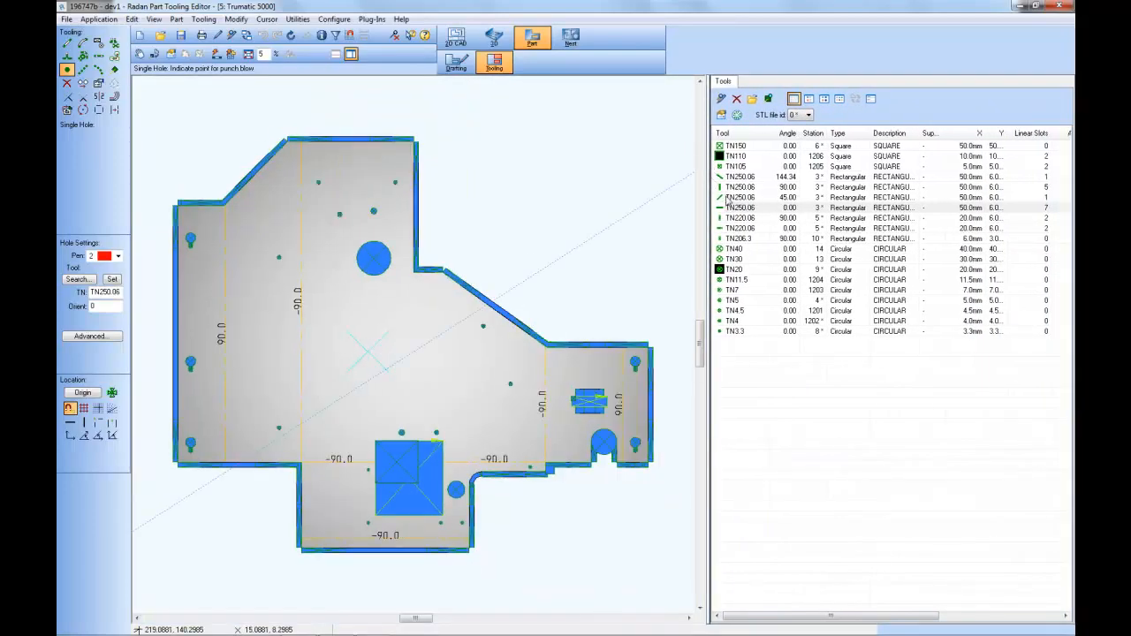
mouse_move(726, 202)
click(973, 138)
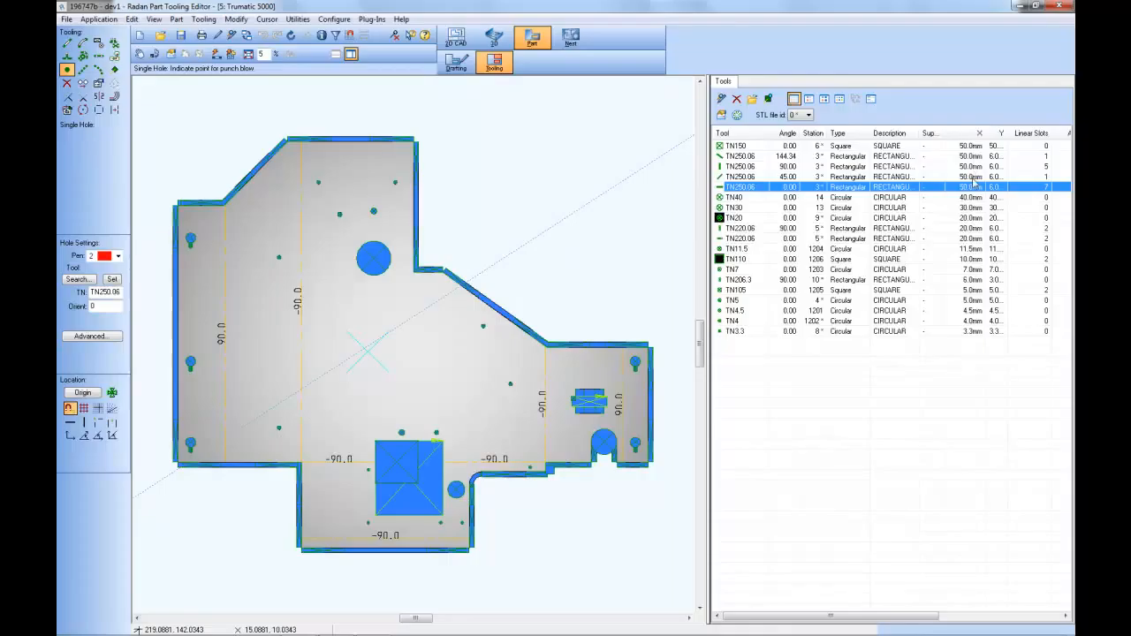
click(976, 135)
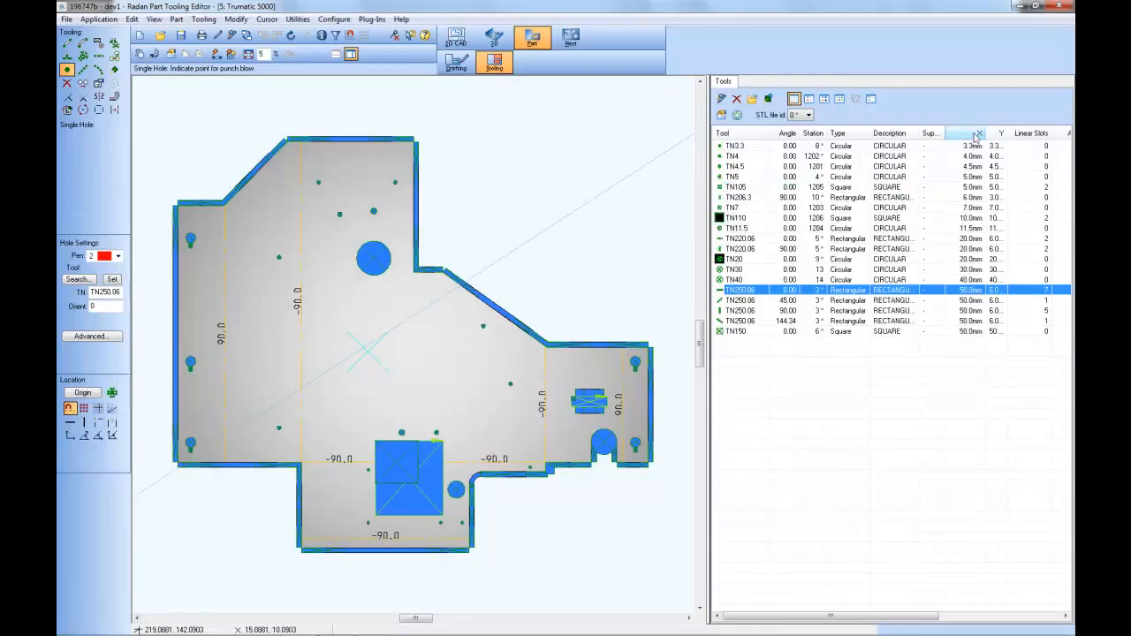
click(843, 135)
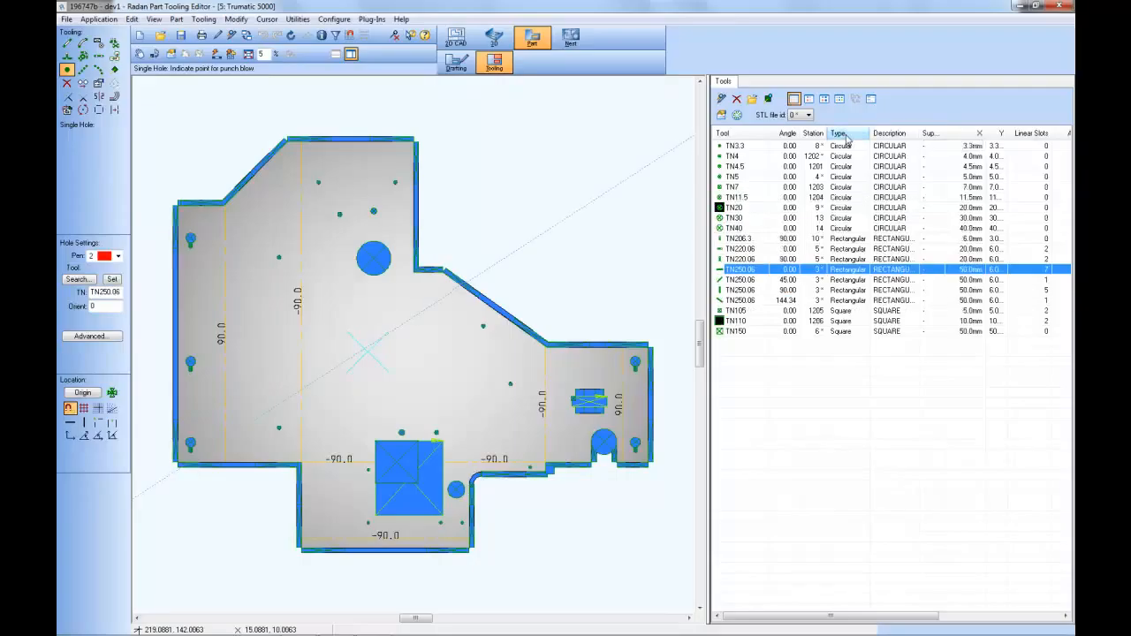
click(871, 98)
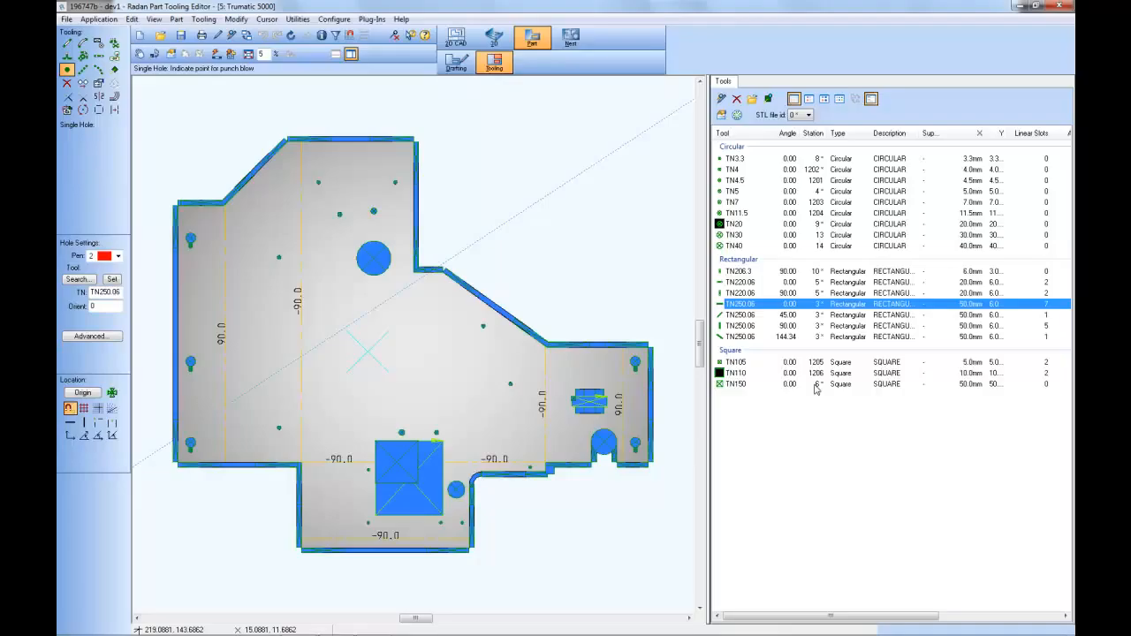
Browse the grouped tools as thumbnails with properties, large icons and small icons, and return to the details view
click(808, 98)
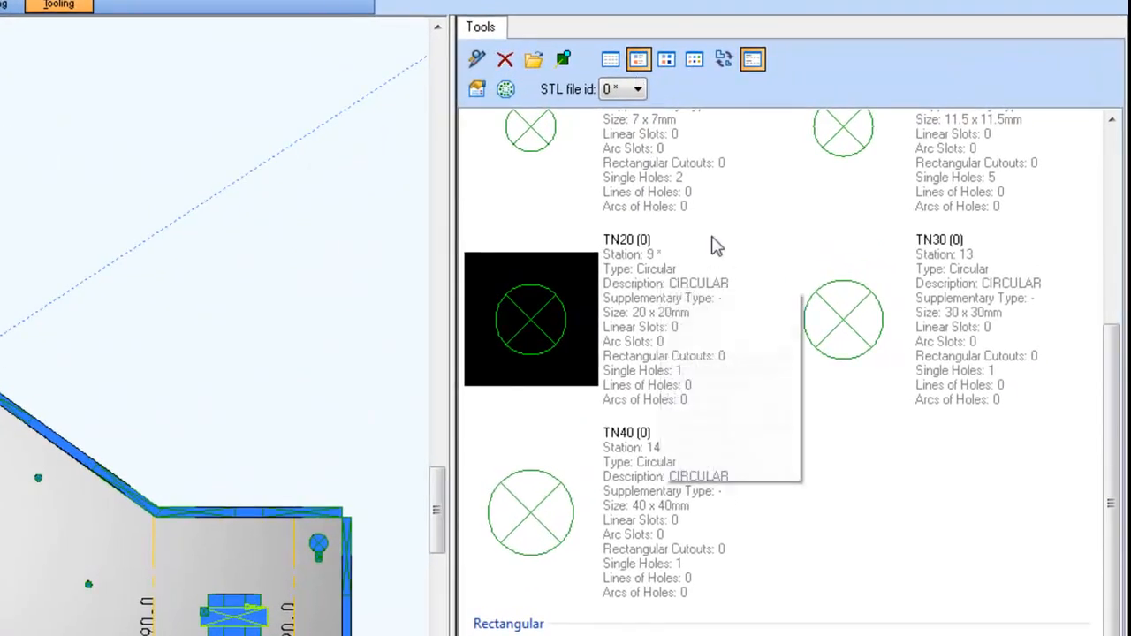
scroll(677, 312, up, 5)
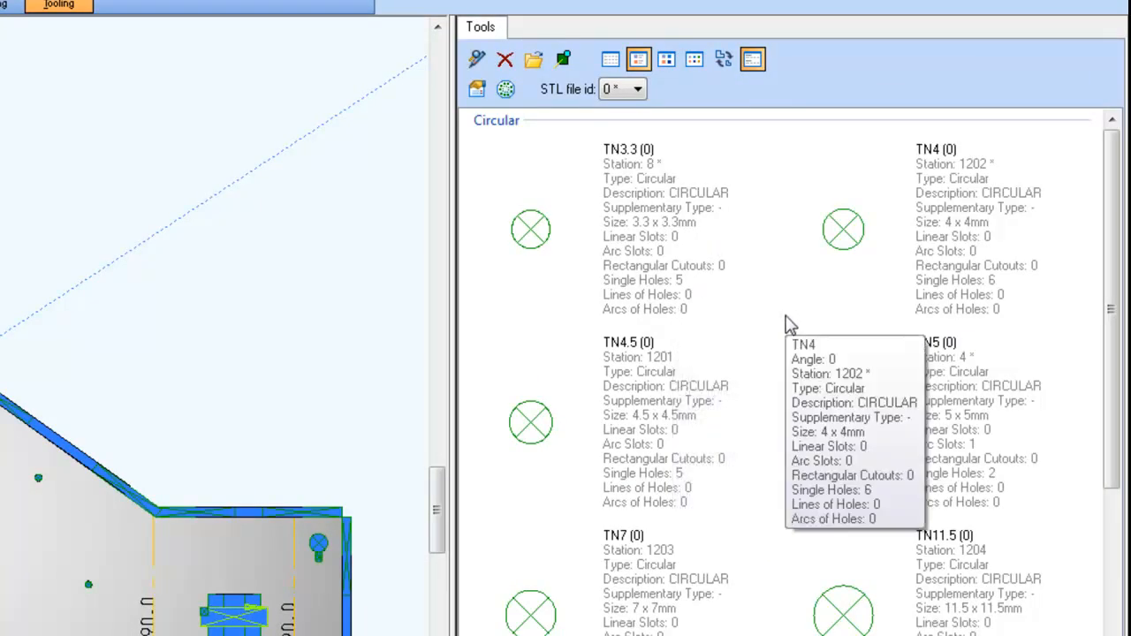
click(667, 60)
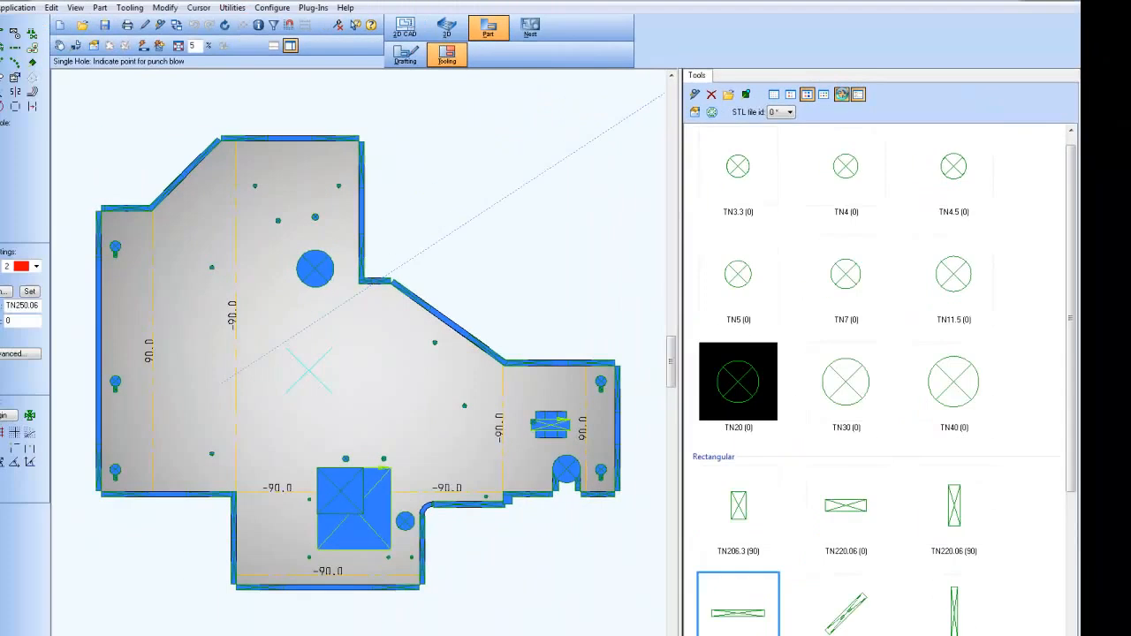
click(723, 59)
scroll(1062, 319, down, 2)
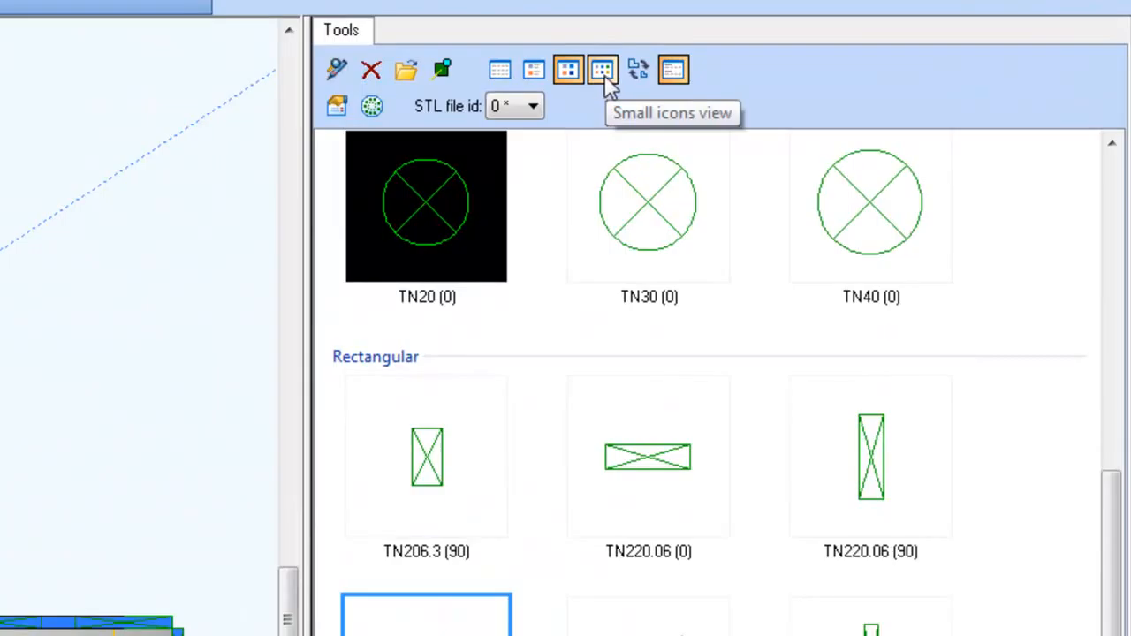
click(601, 71)
drag(298, 300, 575, 319)
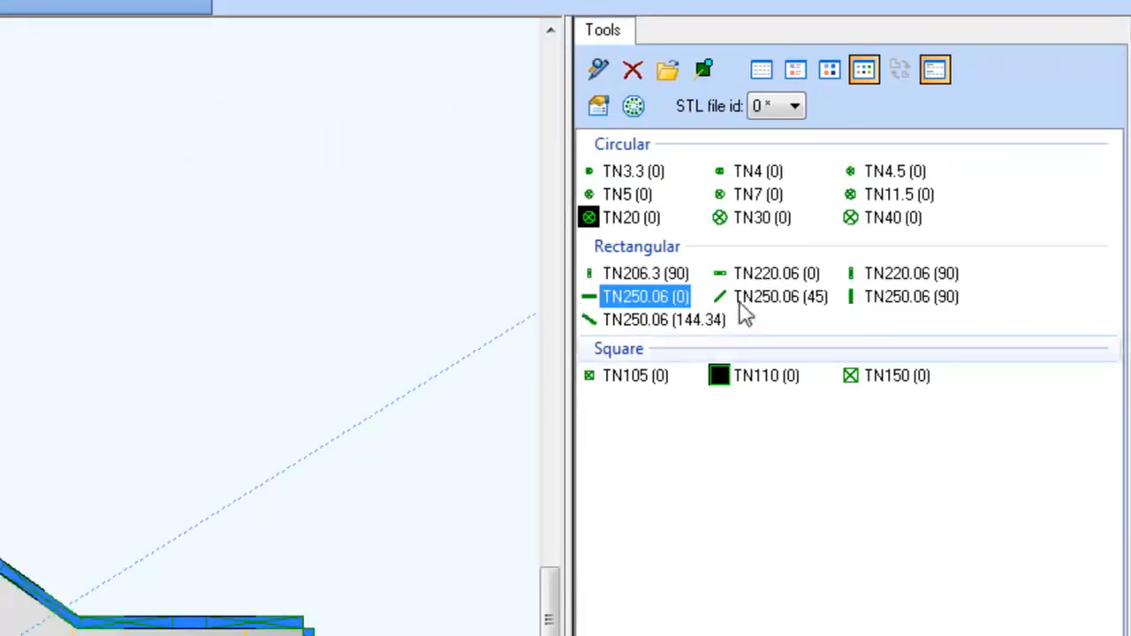
click(760, 71)
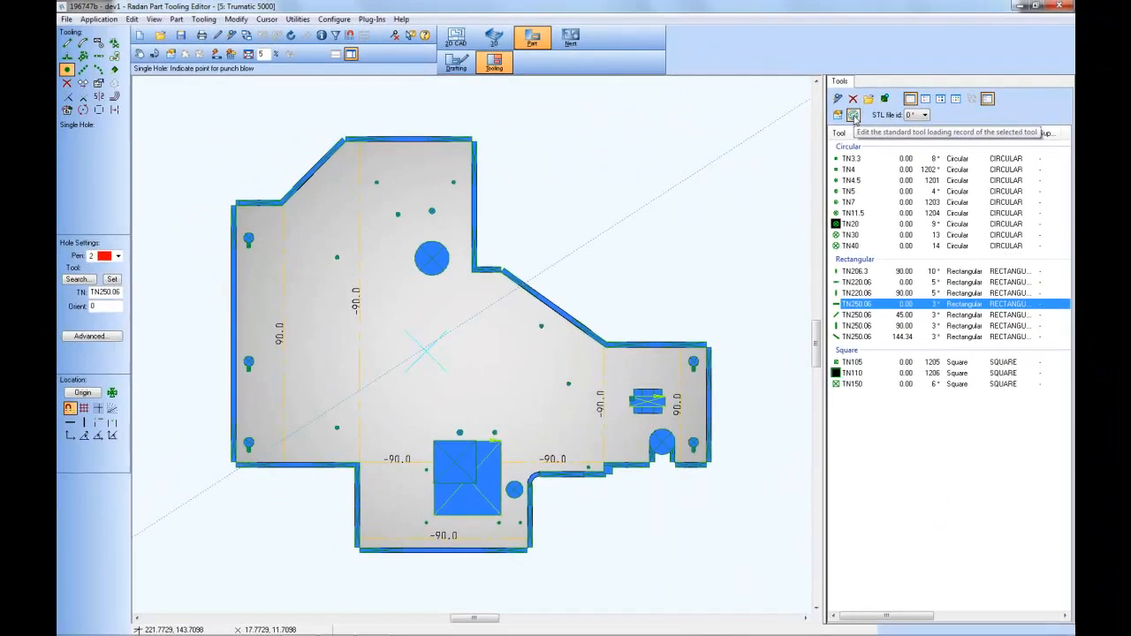
Inspect the standard tool loading record of TN250.06 in station 3 and close it without changing any values
click(853, 116)
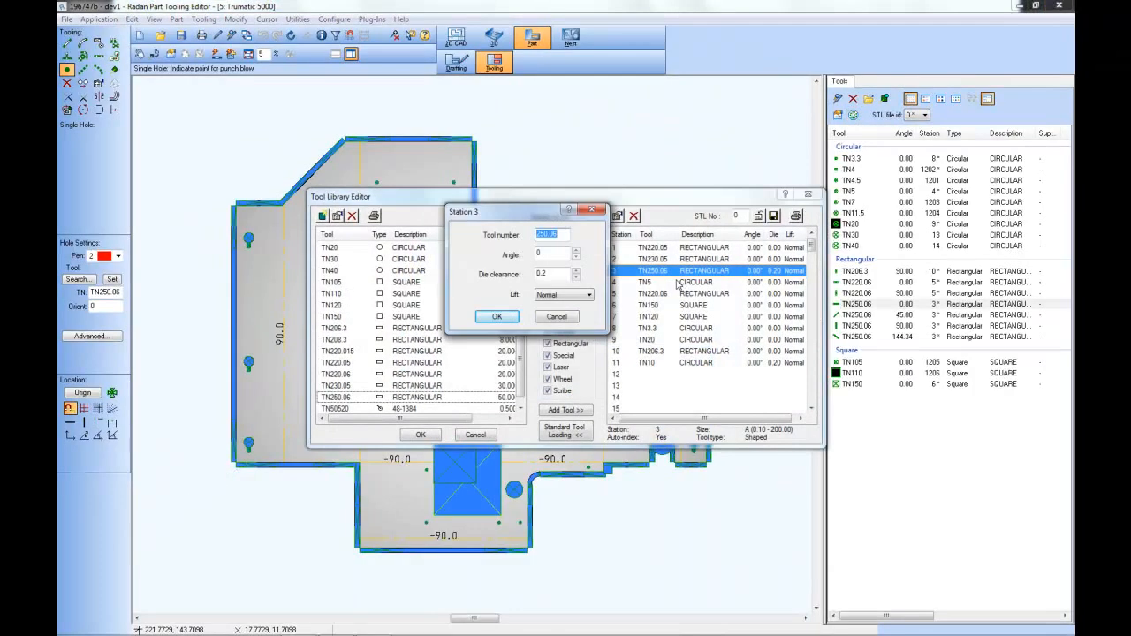
drag(512, 212, 464, 199)
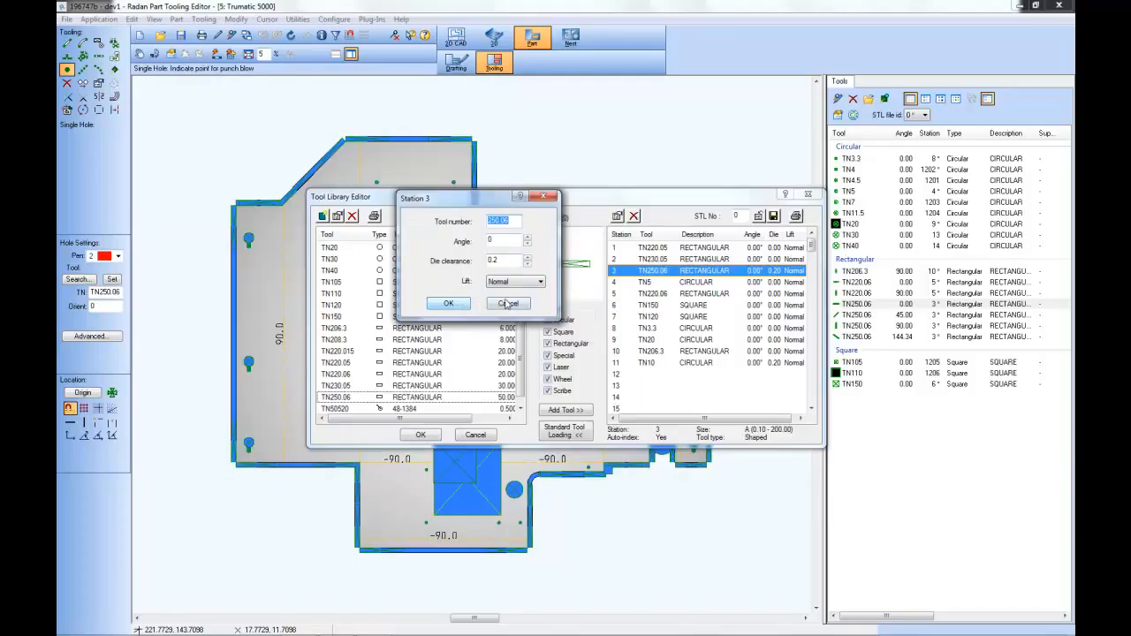
click(447, 303)
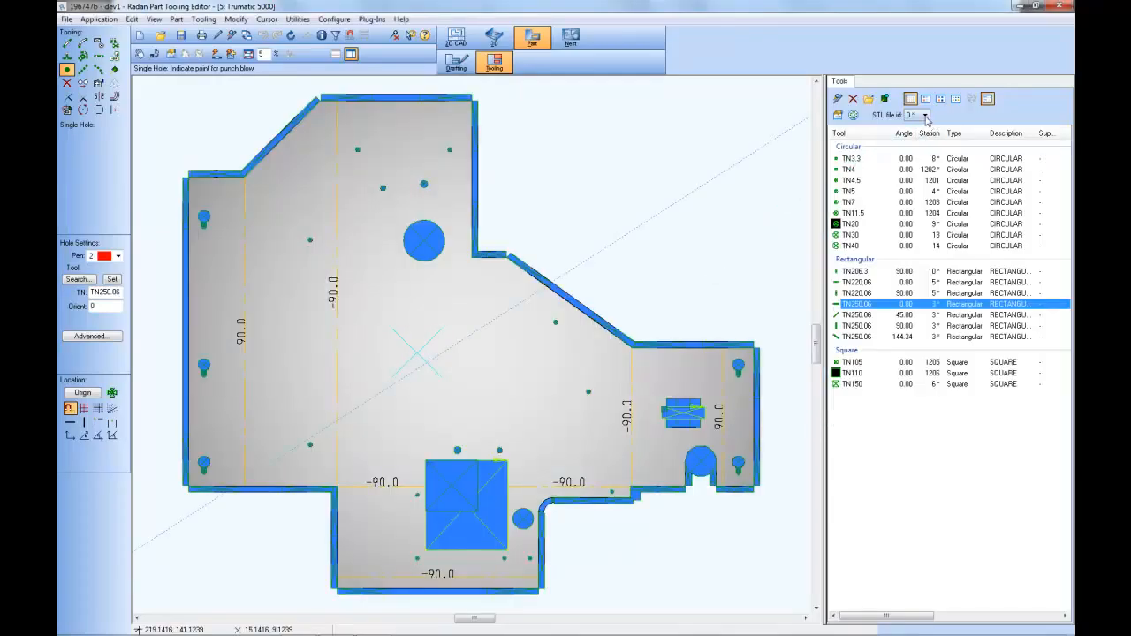
Set the STL file id to 1 for the tool list
click(924, 116)
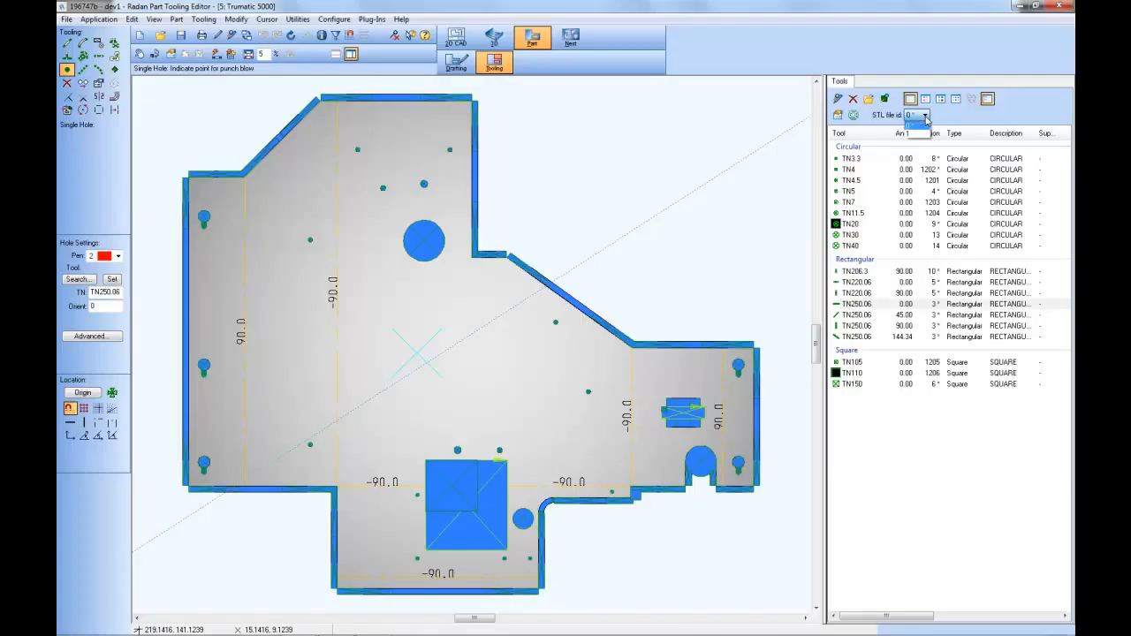
click(921, 134)
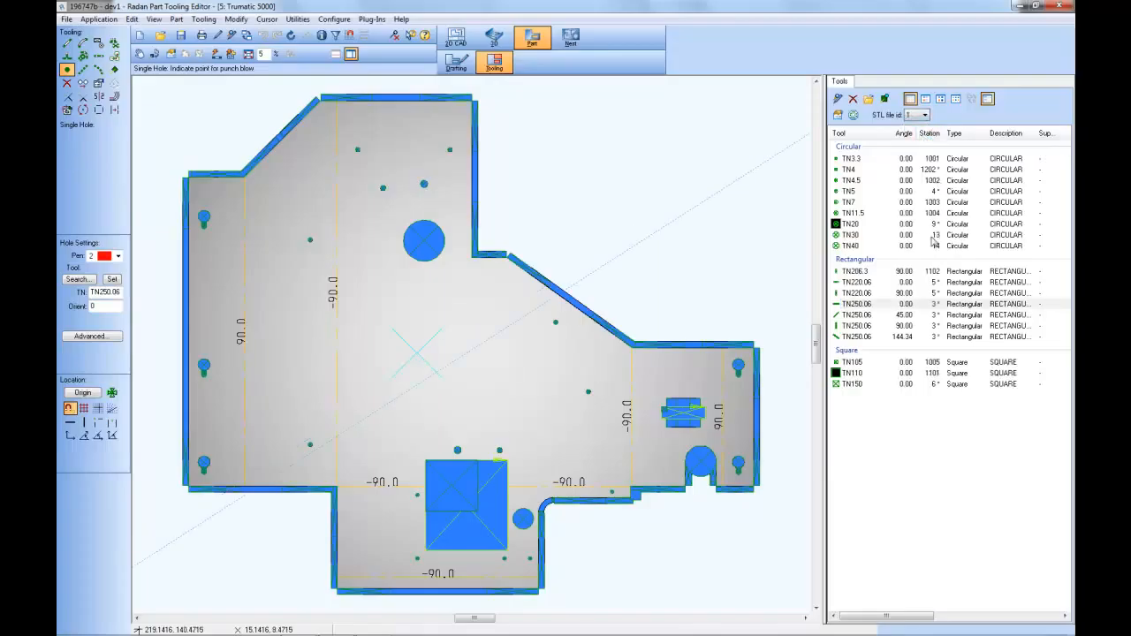